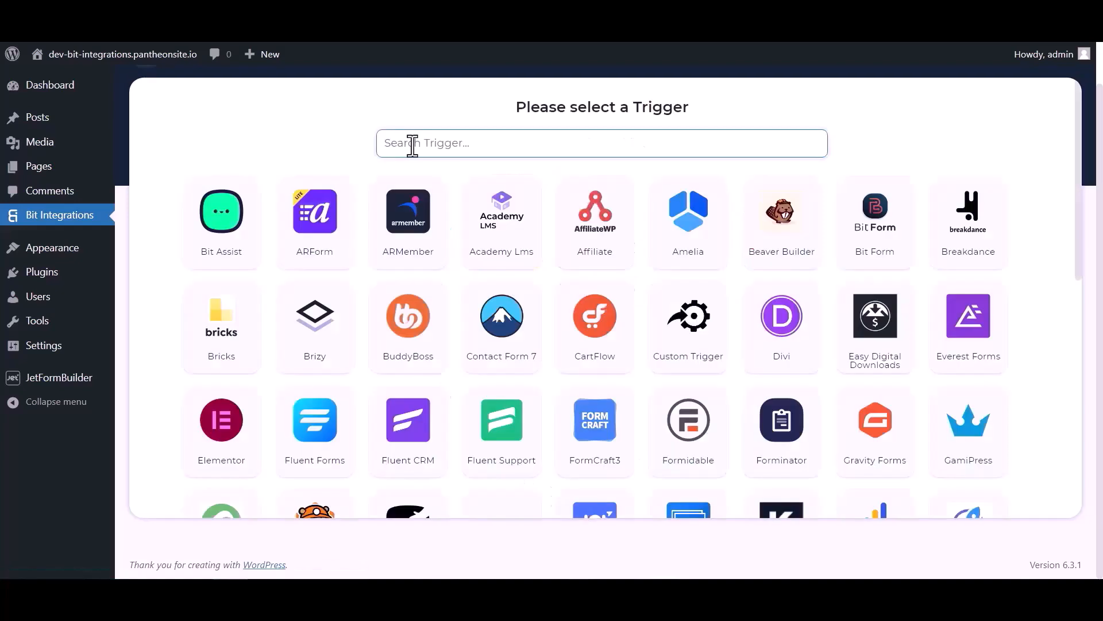
# Choose JetForm Builder as the trigger, copy its webhook URL, and start fetching sample data
pyautogui.click(412, 143)
pyautogui.write('jet')
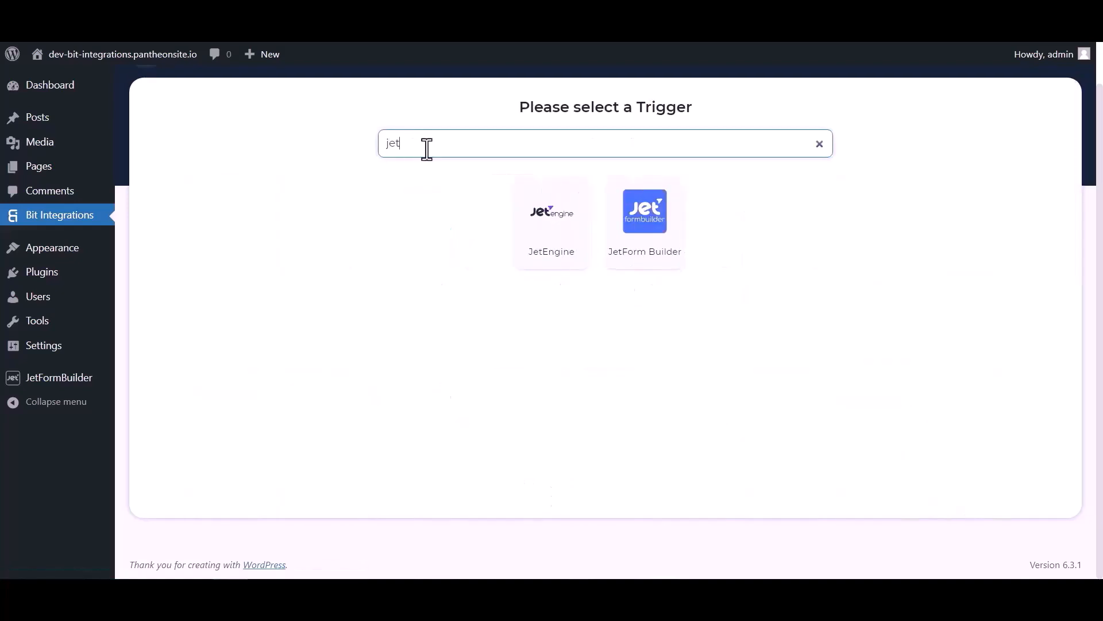
pyautogui.click(646, 246)
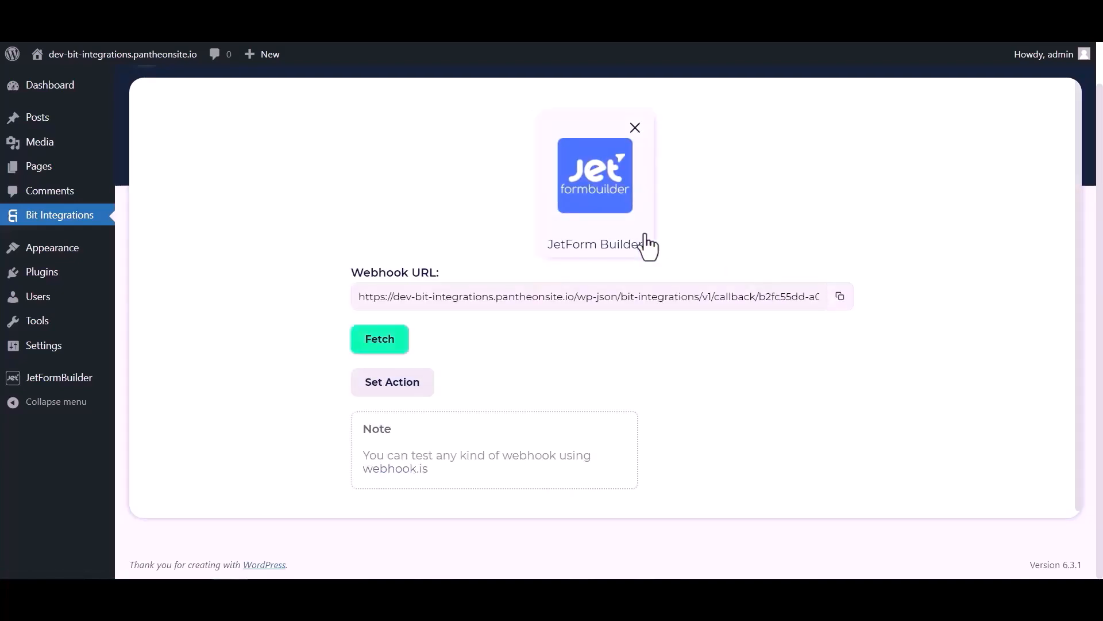
pyautogui.click(839, 297)
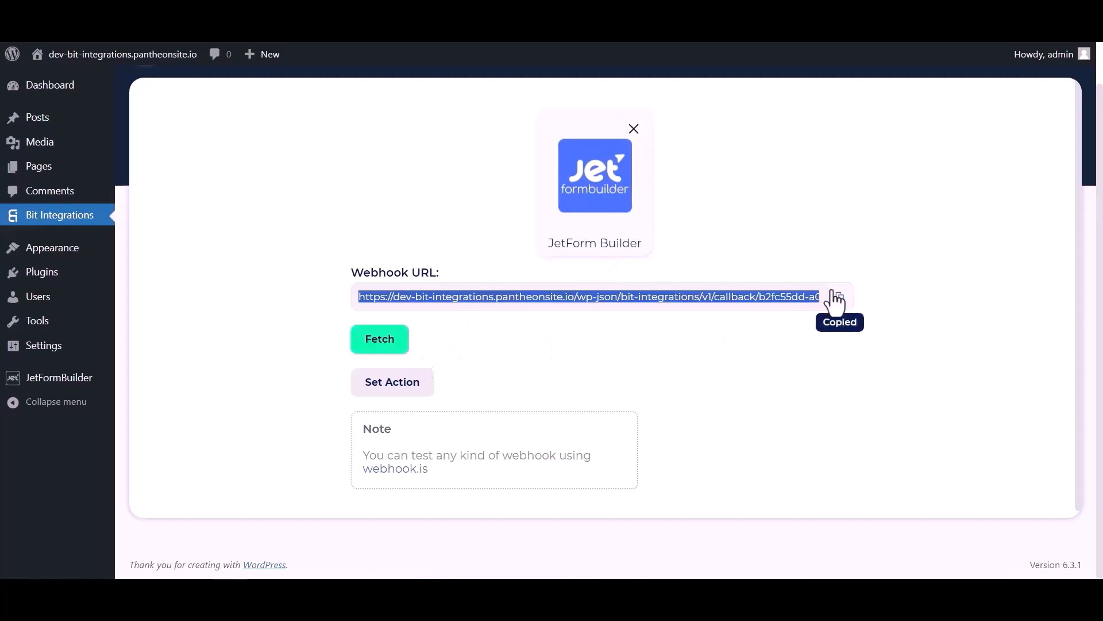
pyautogui.click(388, 347)
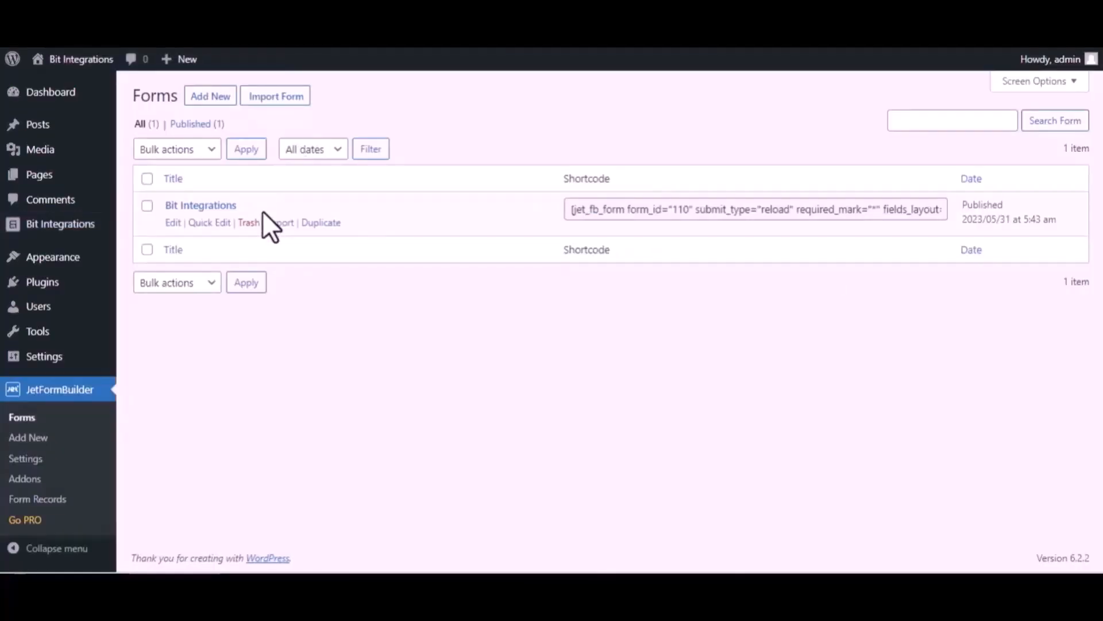
# In the Bit Integrations form's post-submit actions, change the first action to Call Webhook
pyautogui.click(172, 224)
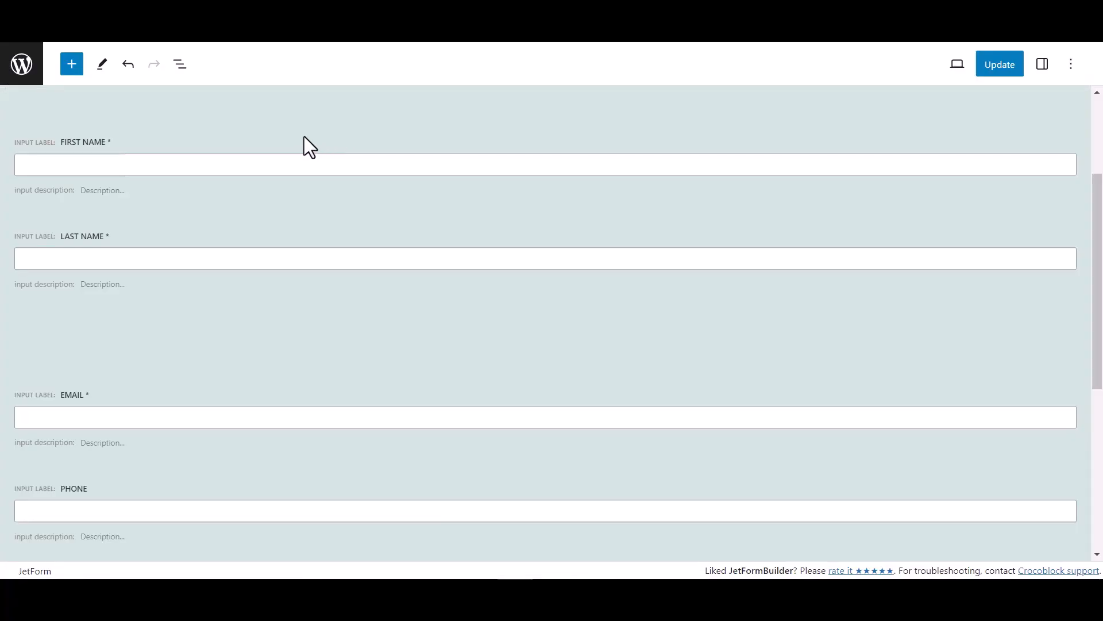
pyautogui.click(1044, 65)
pyautogui.scroll(-1, 945, 416)
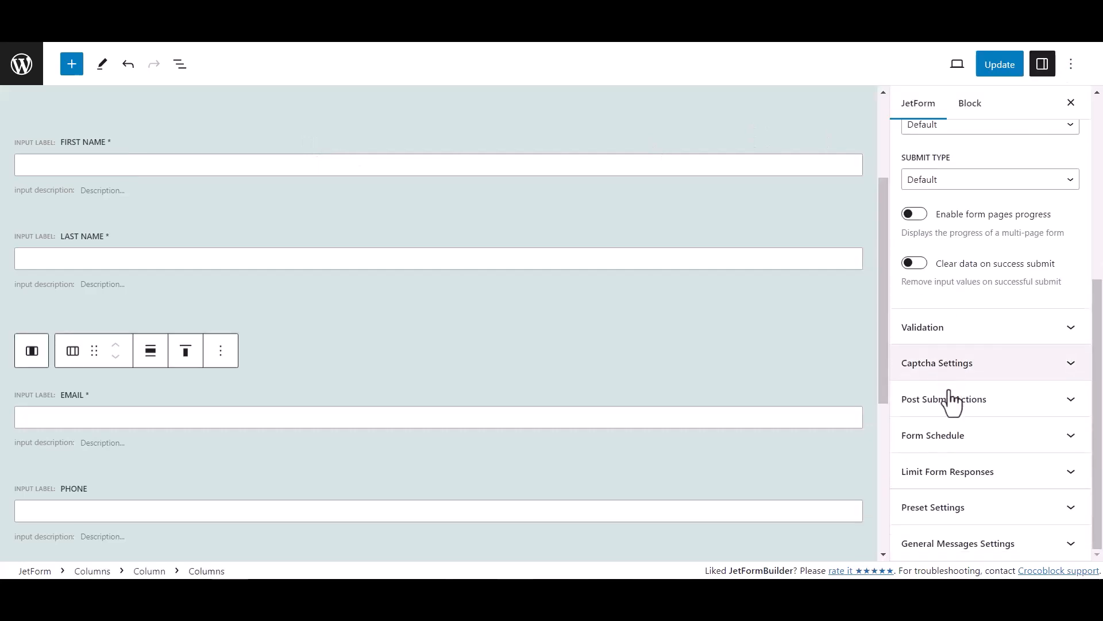
pyautogui.click(1003, 409)
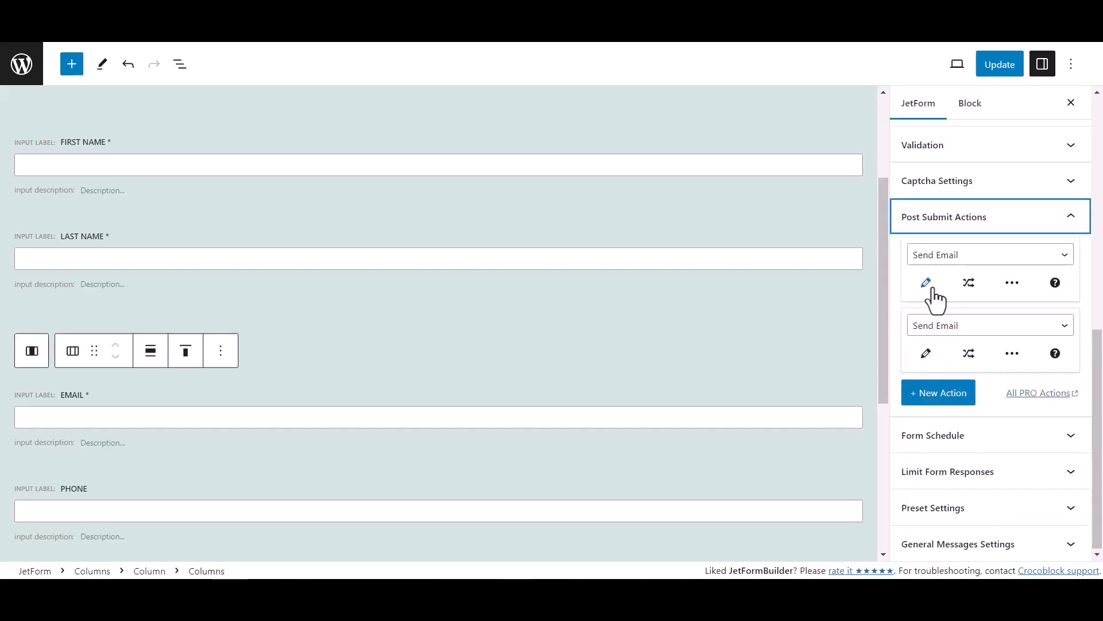
pyautogui.click(950, 258)
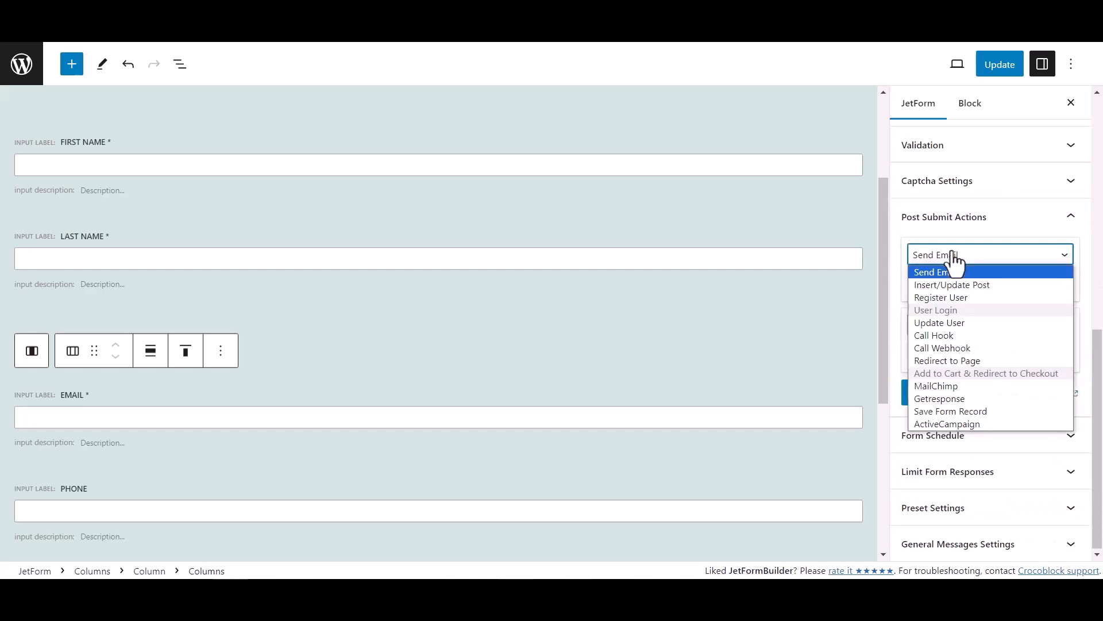
pyautogui.click(942, 348)
# Paste the copied webhook URL into the Call Webhook action and update the form
pyautogui.click(933, 289)
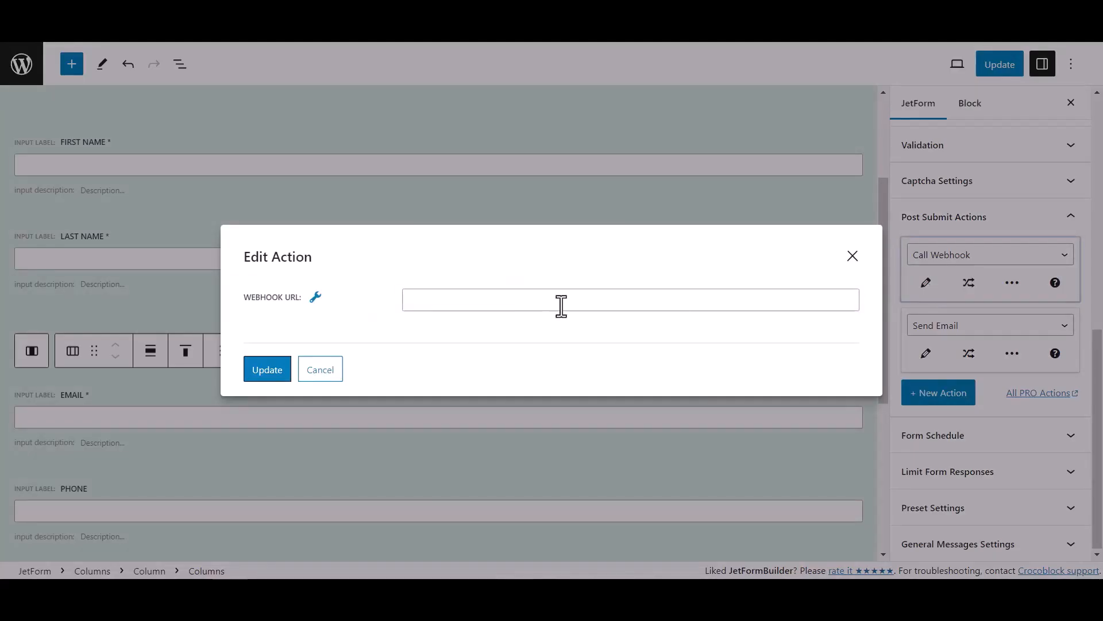
pyautogui.click(438, 304)
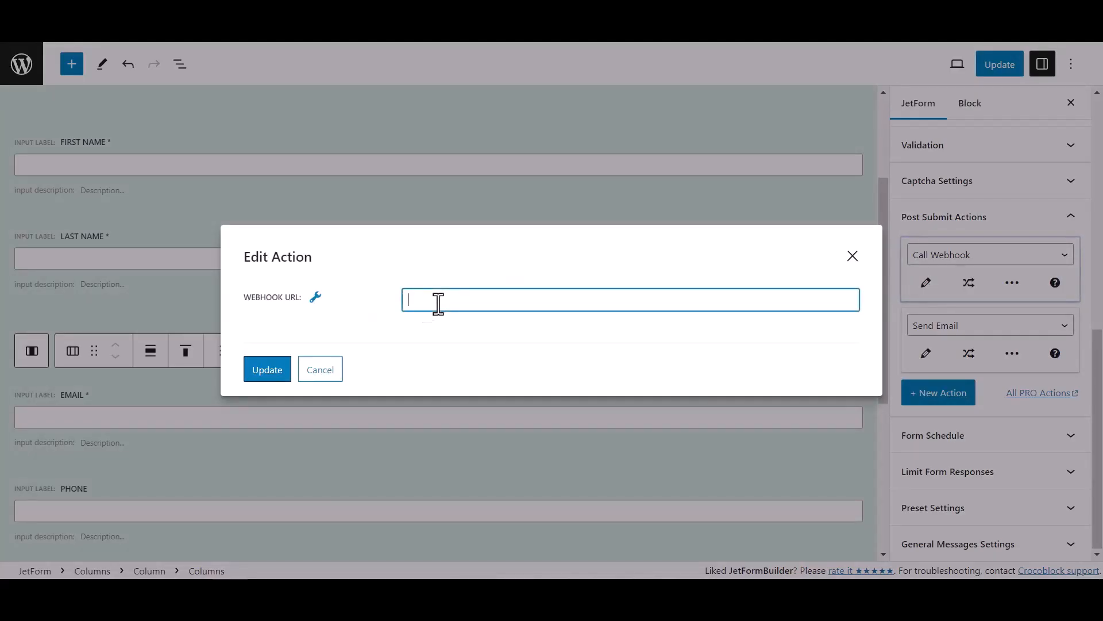
pyautogui.hotkey('ctrl', 'v')
pyautogui.click(267, 369)
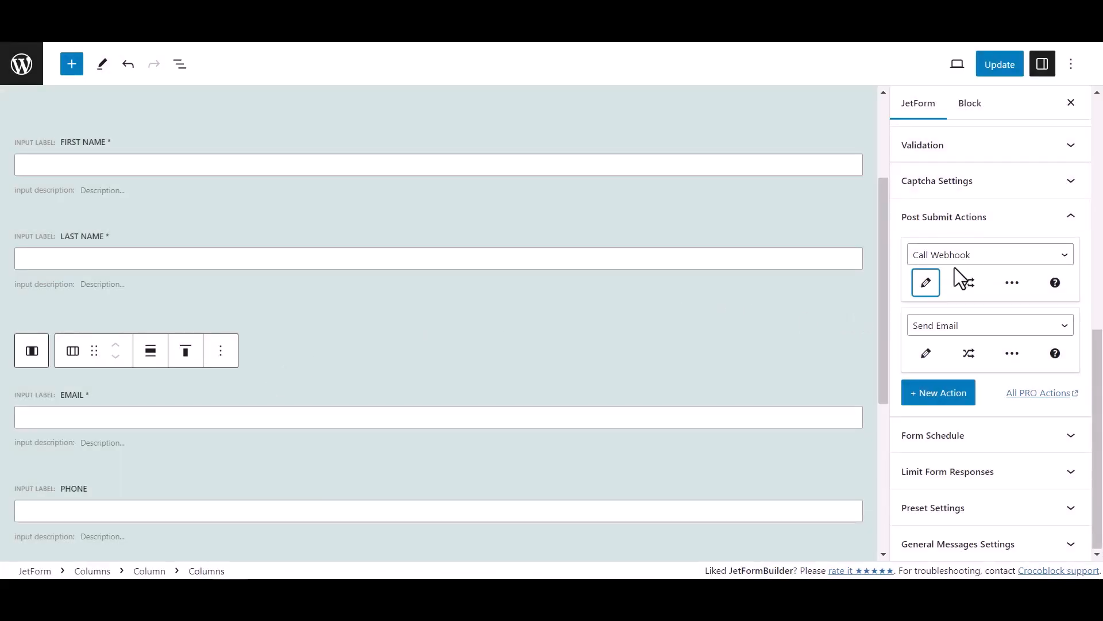
pyautogui.click(1015, 67)
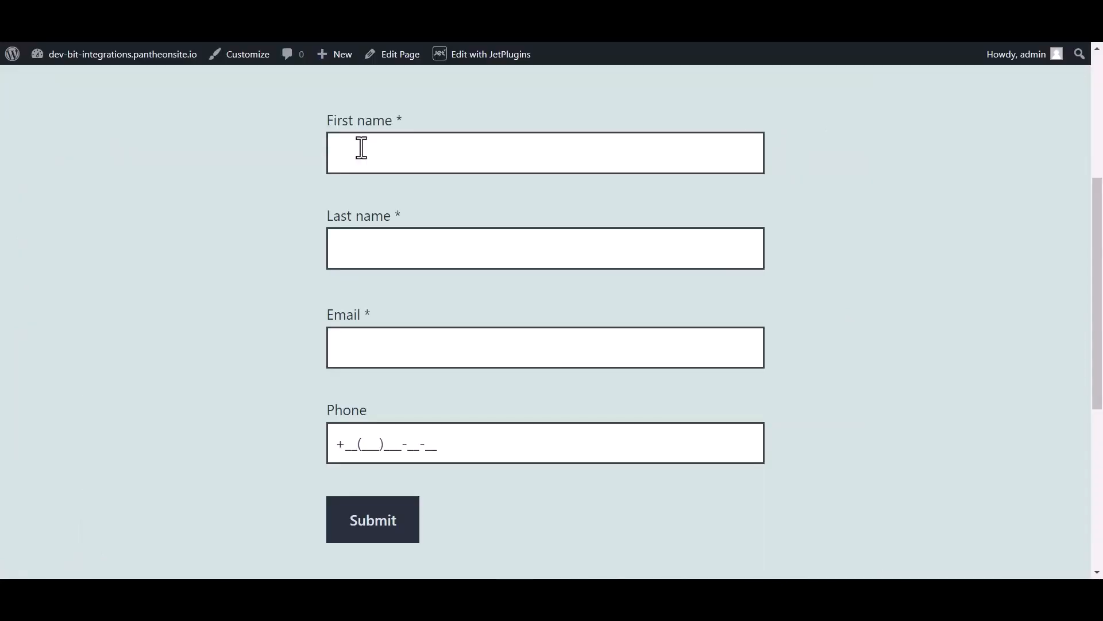
# Fill the test form with a sample first name, last name, e-mail and phone, then submit it
pyautogui.click(382, 147)
pyautogui.write('Bit')
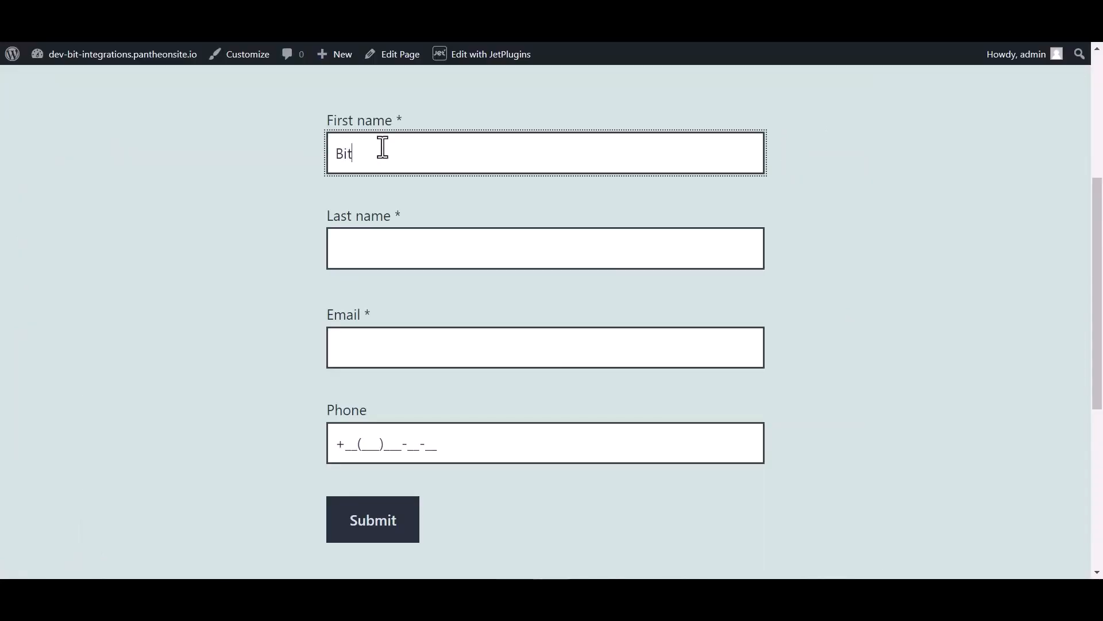
pyautogui.click(374, 250)
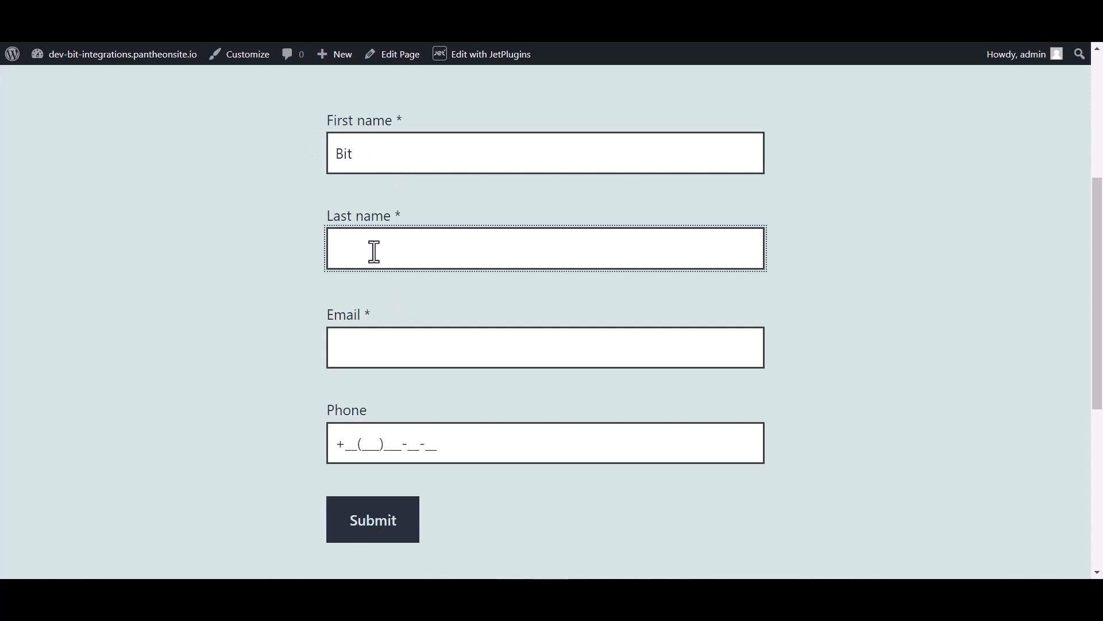
pyautogui.write('Integrations')
pyautogui.click(362, 356)
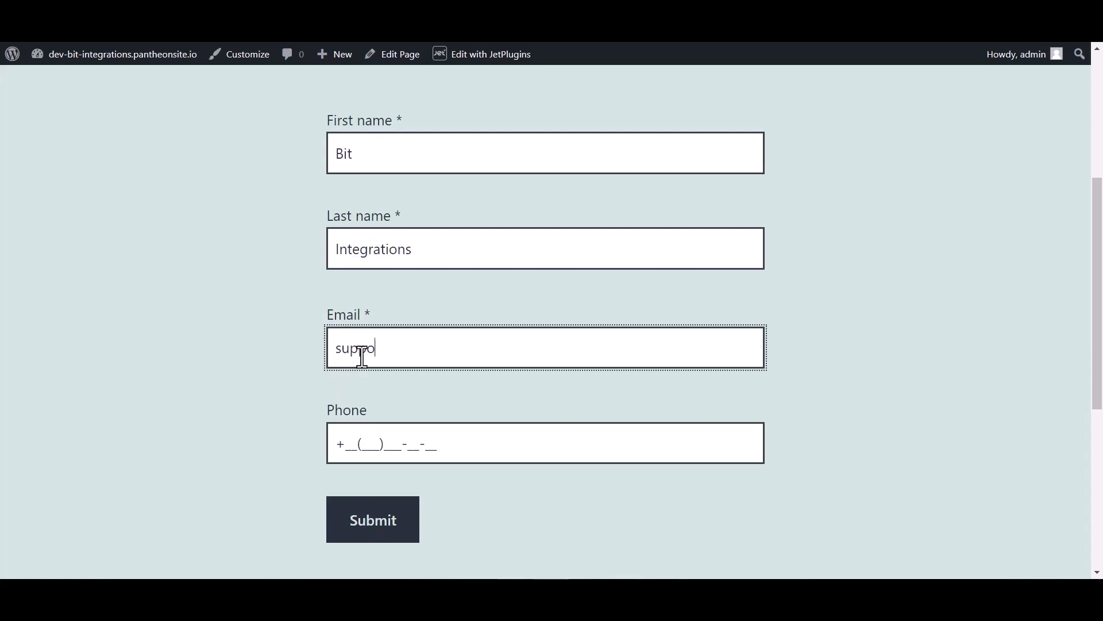
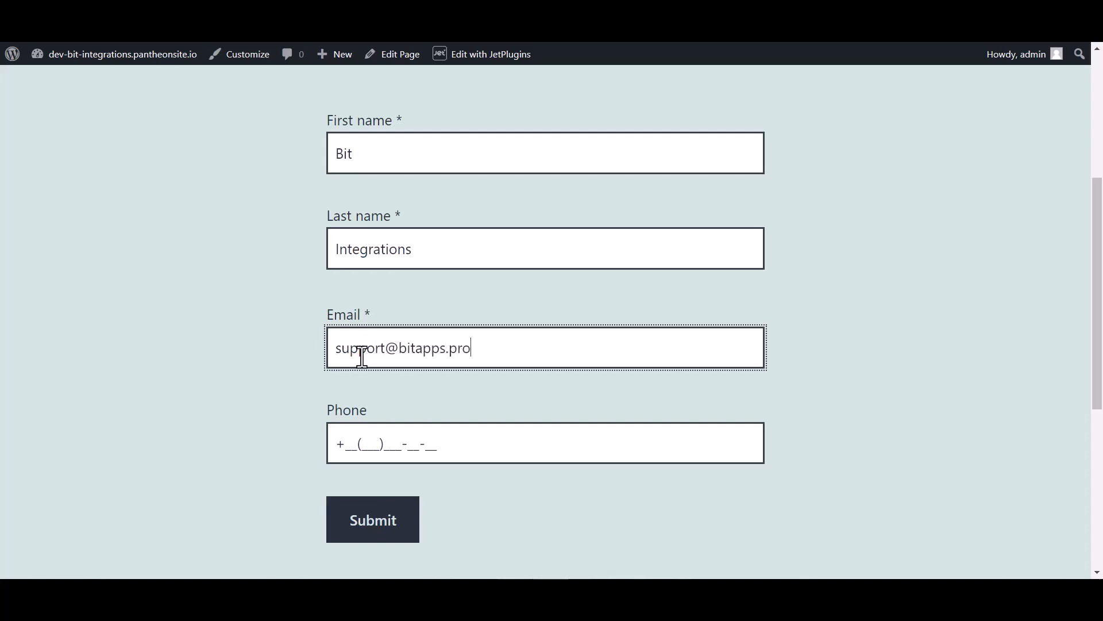
pyautogui.click(374, 437)
pyautogui.write('44(455)5')
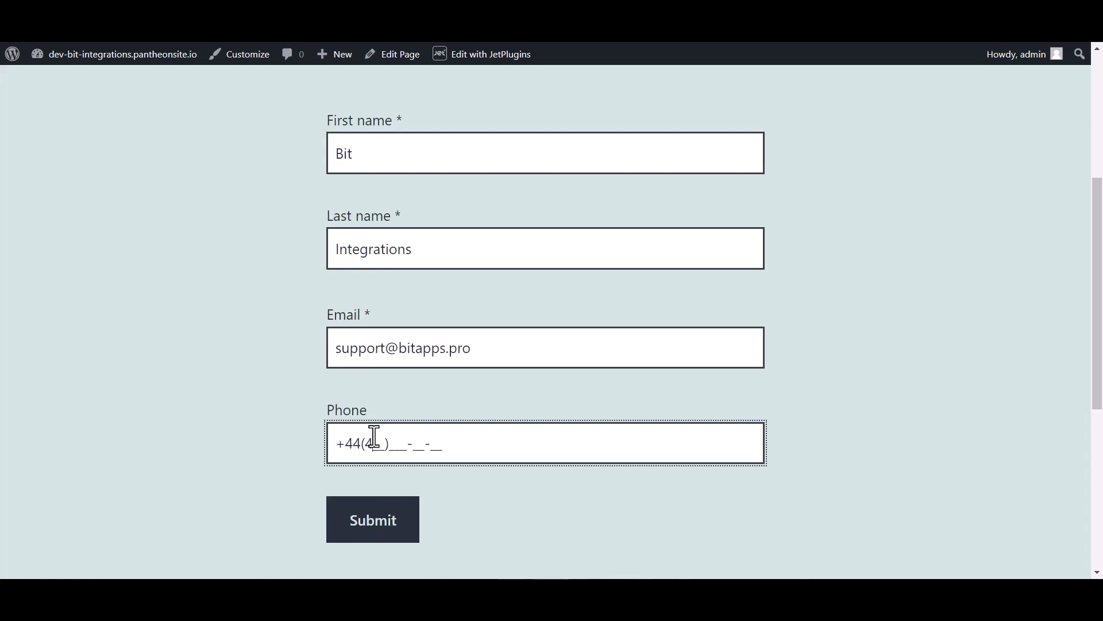
pyautogui.write('66-6')
pyautogui.click(373, 520)
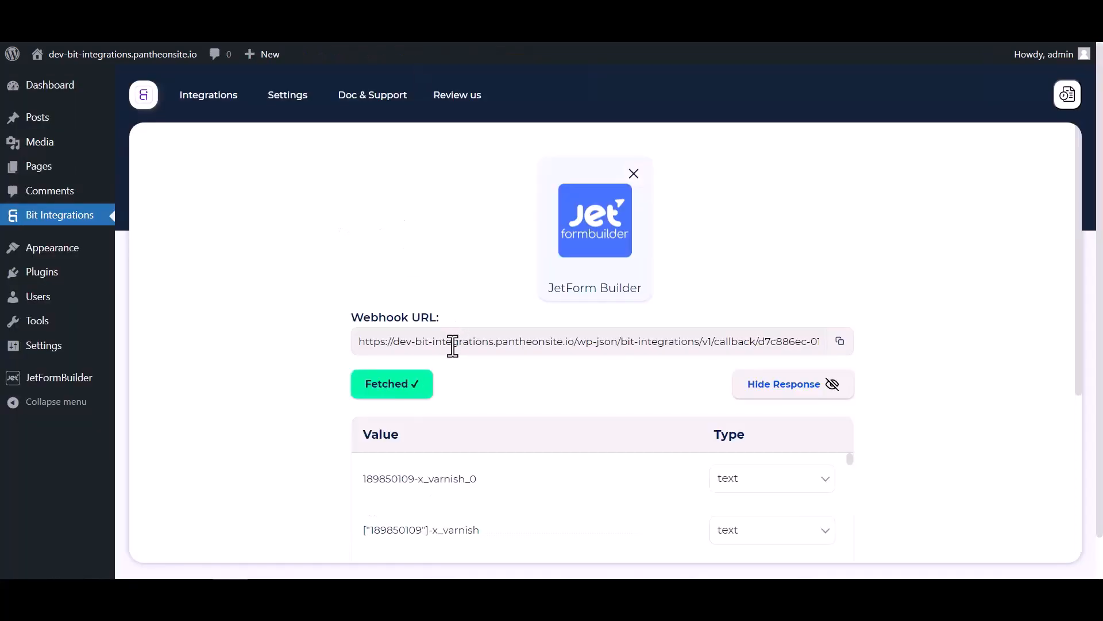
pyautogui.scroll(-3, 578, 361)
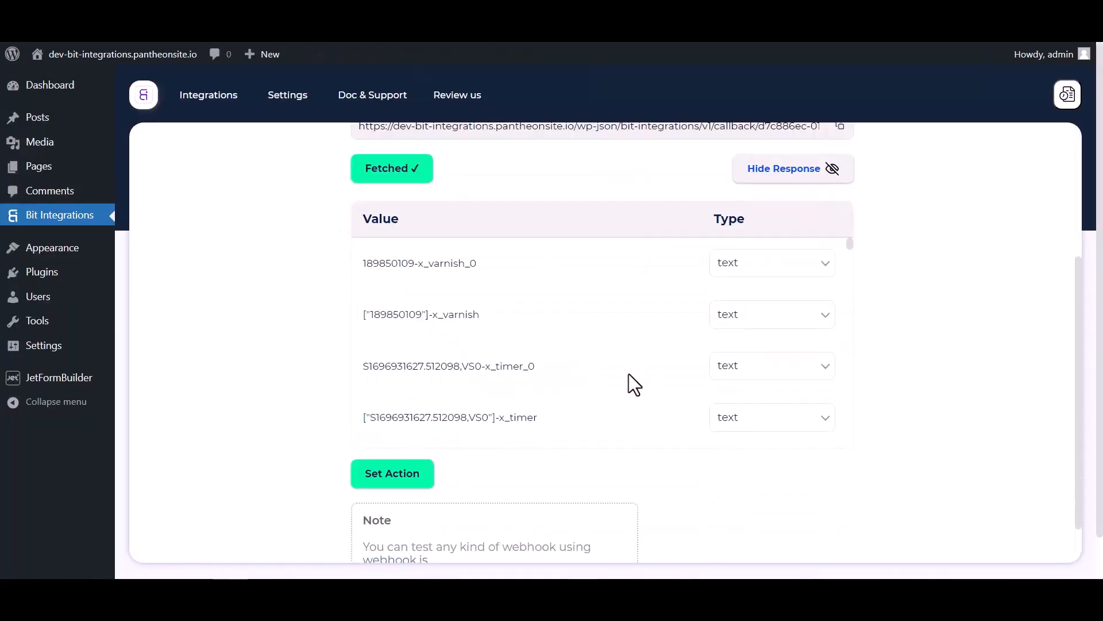
pyautogui.scroll(-5, 628, 374)
pyautogui.scroll(-10, 690, 374)
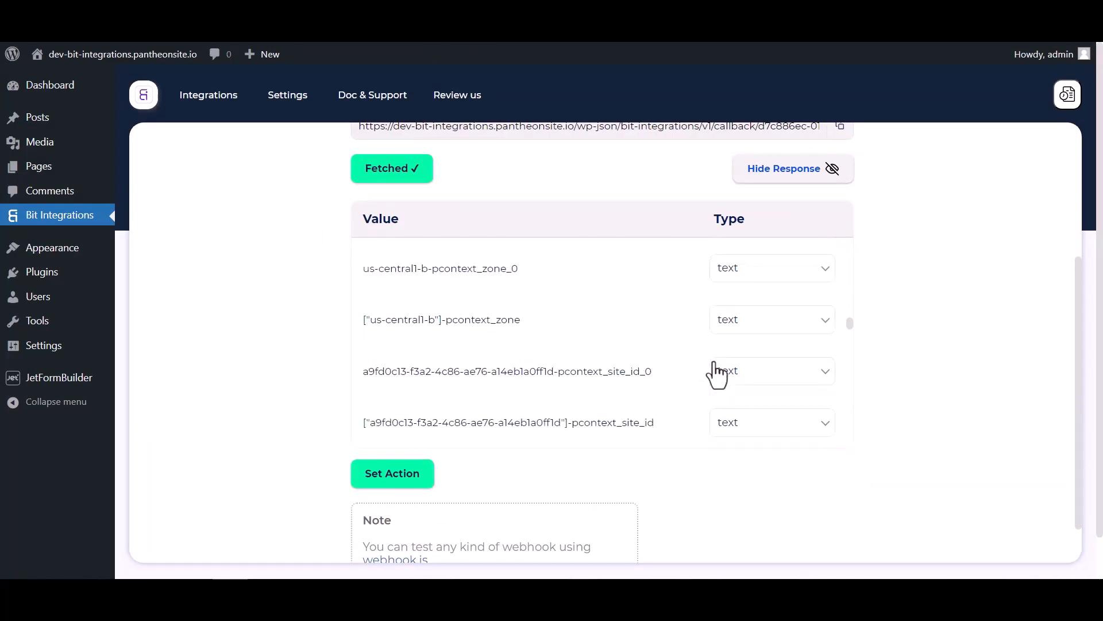
pyautogui.scroll(-10, 689, 364)
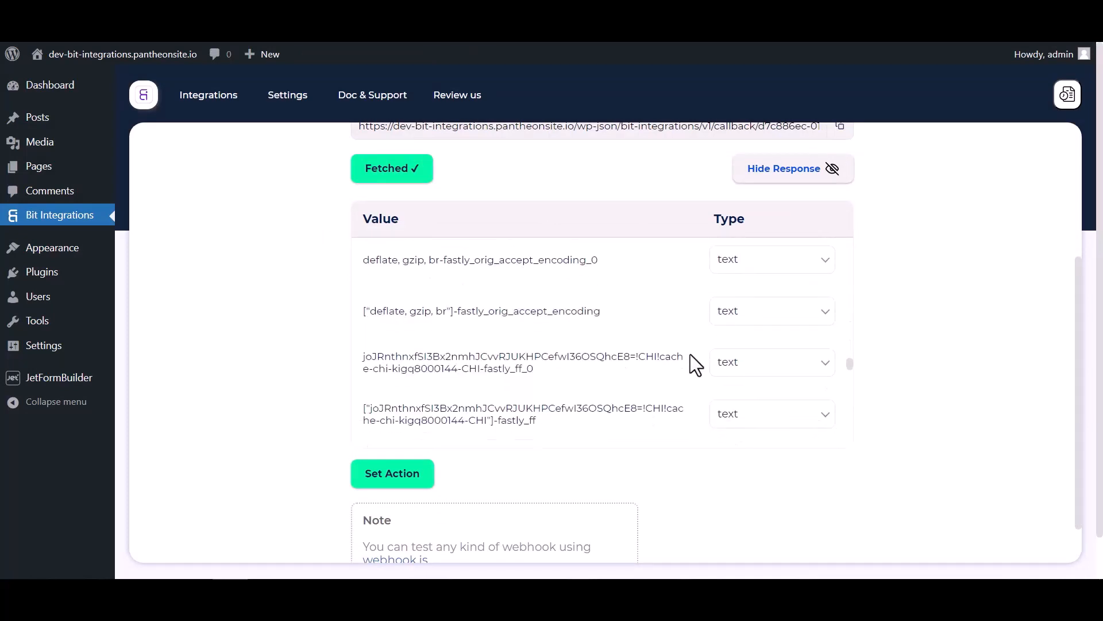
# Search actions for 'Mail poet' and select MailPoet as the integration action
pyautogui.click(430, 489)
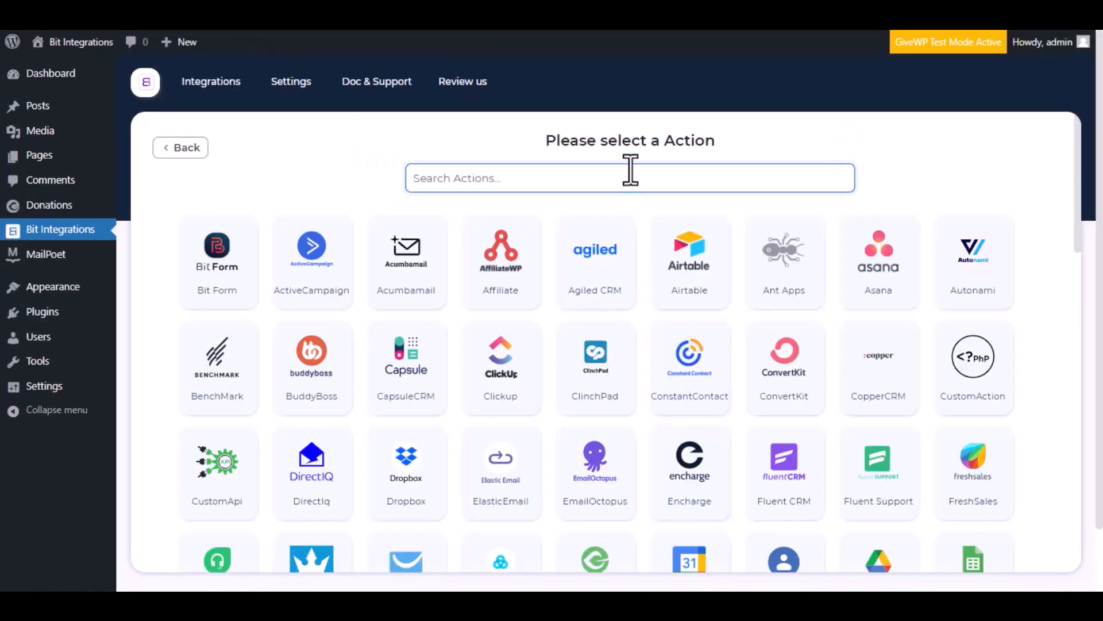
pyautogui.write('Mail')
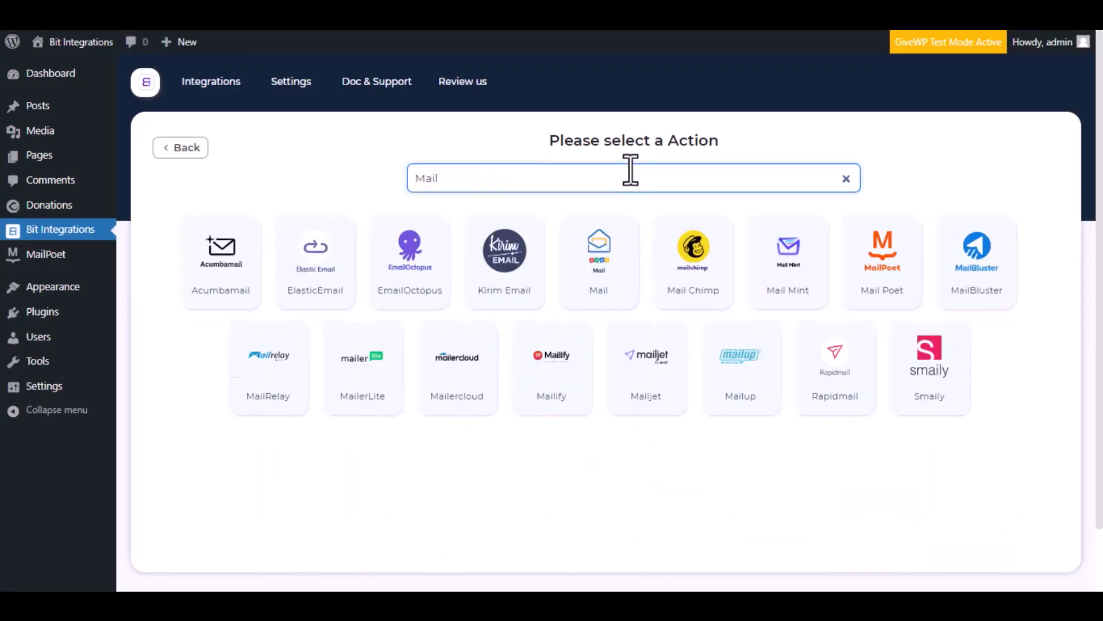
pyautogui.write(' po')
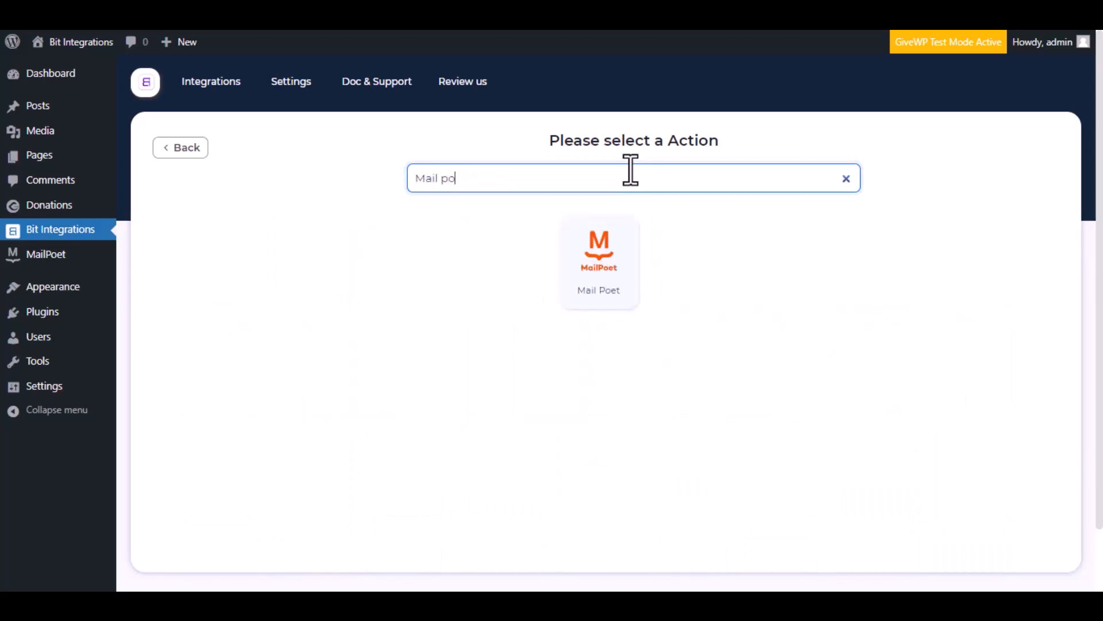
pyautogui.write('et')
pyautogui.click(601, 260)
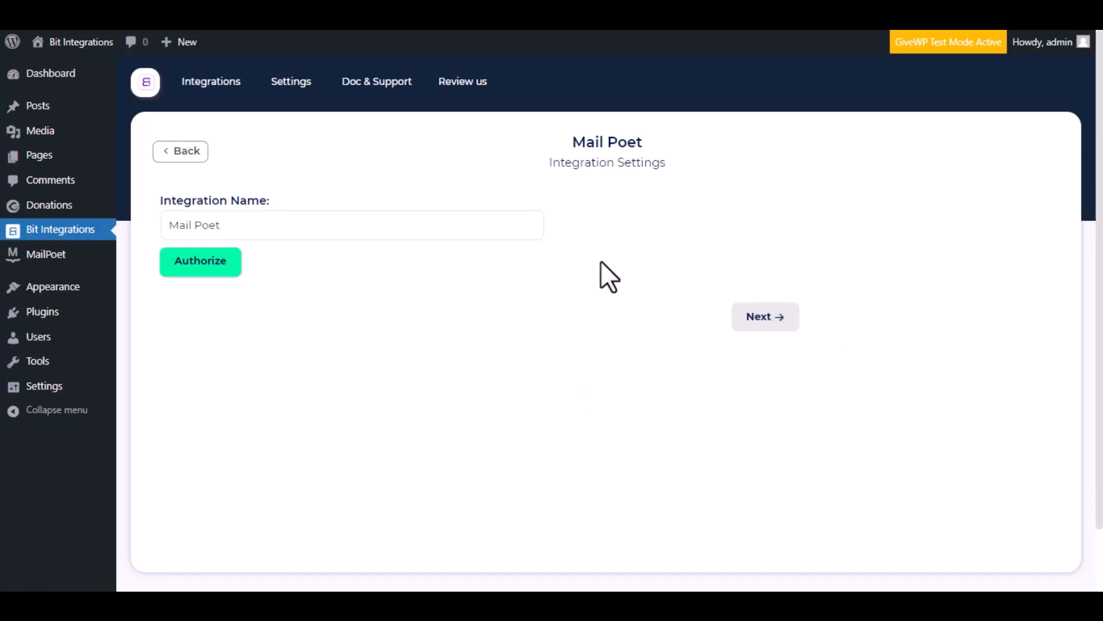
# Keep 'Mail Poet' as the integration name, authorize MailPoet, and continue to the List step
pyautogui.moveTo(259, 226); pyautogui.dragTo(166, 227)
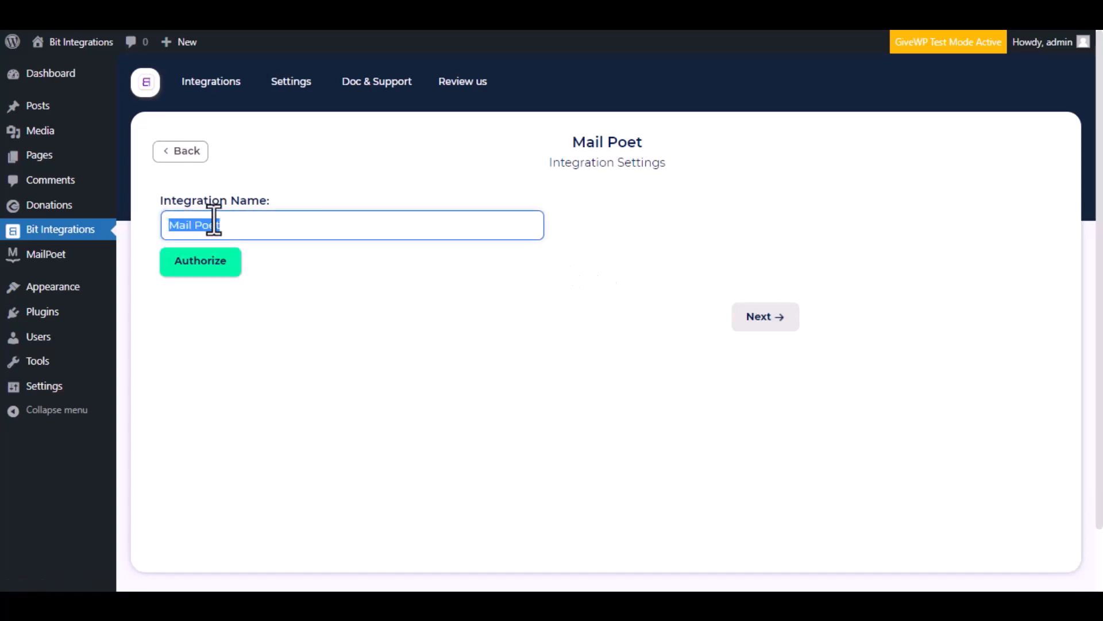
pyautogui.click(234, 222)
pyautogui.click(185, 266)
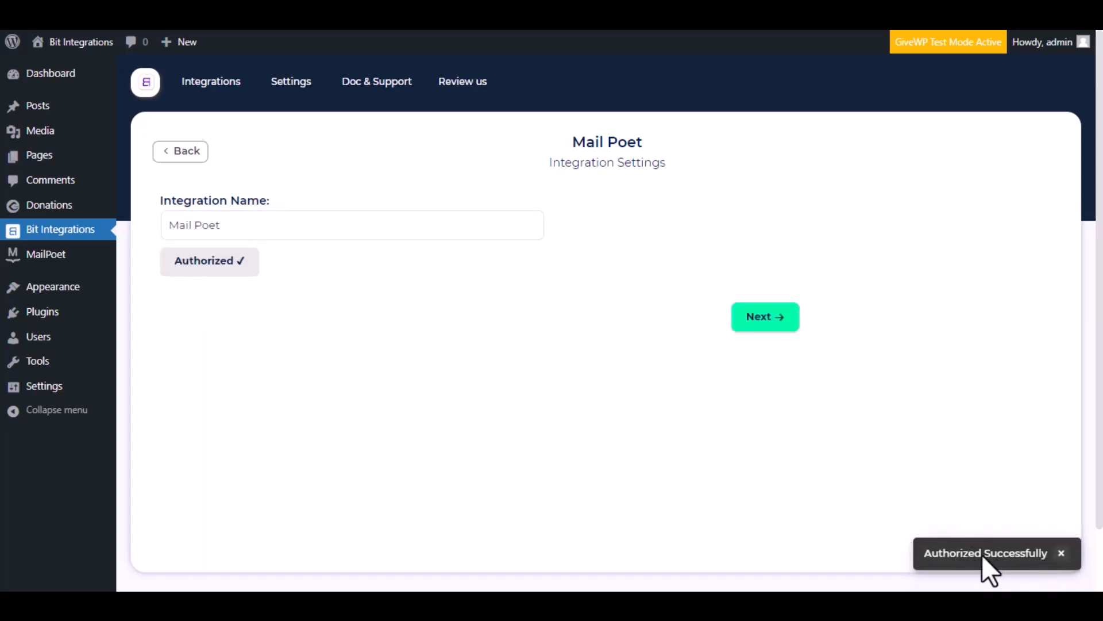
pyautogui.click(773, 317)
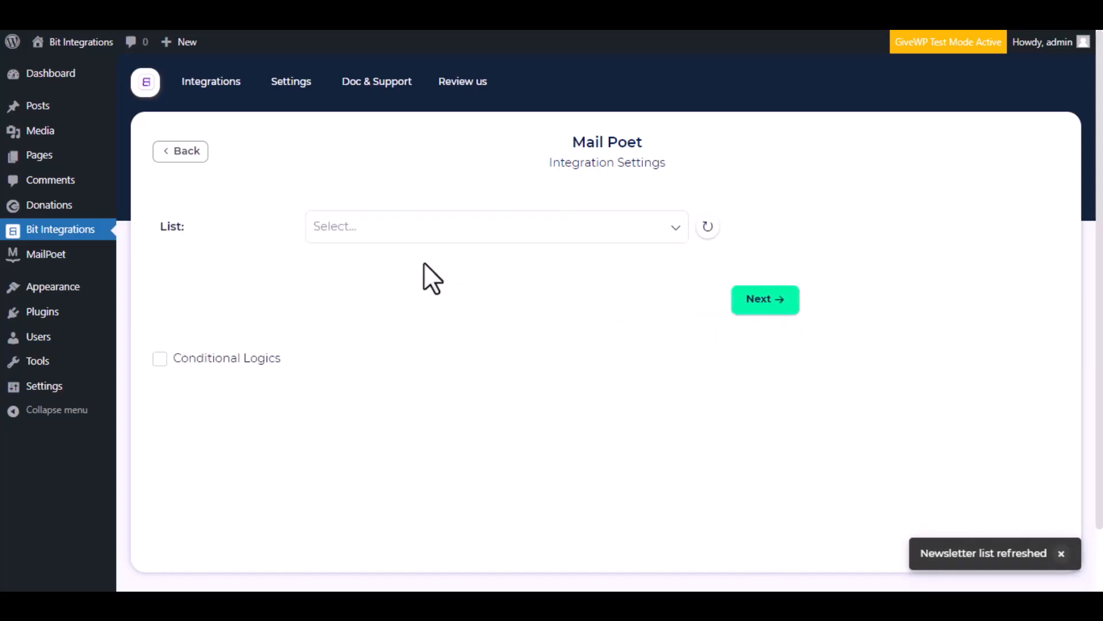
# Select the Newsletter mailing list and map the form's Email field to MailPoet Email
pyautogui.click(381, 227)
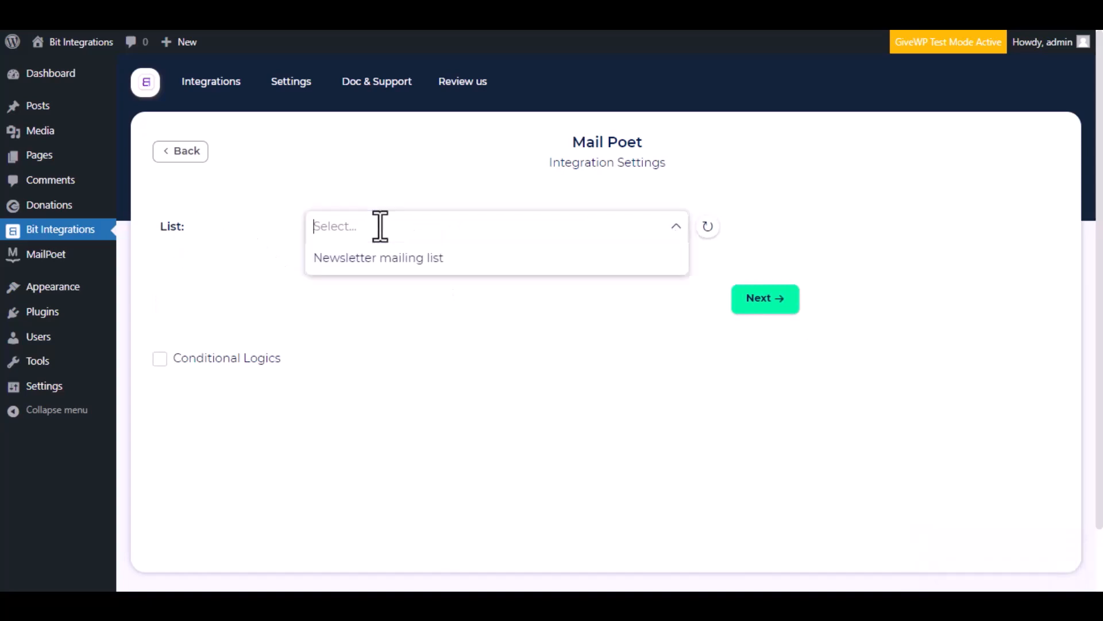
pyautogui.click(397, 259)
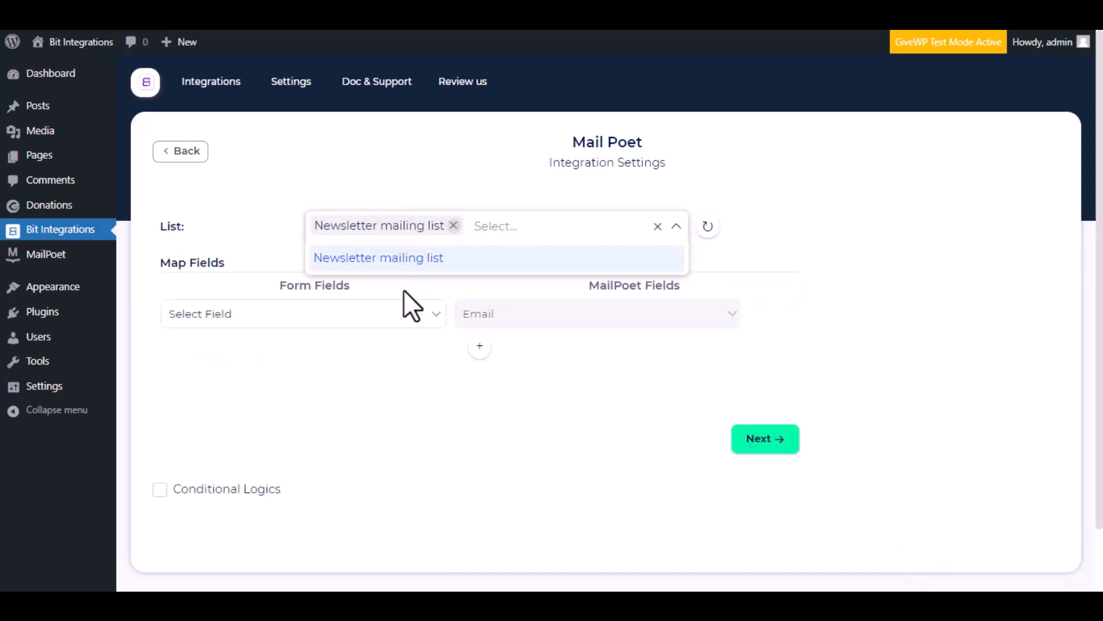
pyautogui.click(258, 271)
pyautogui.click(352, 318)
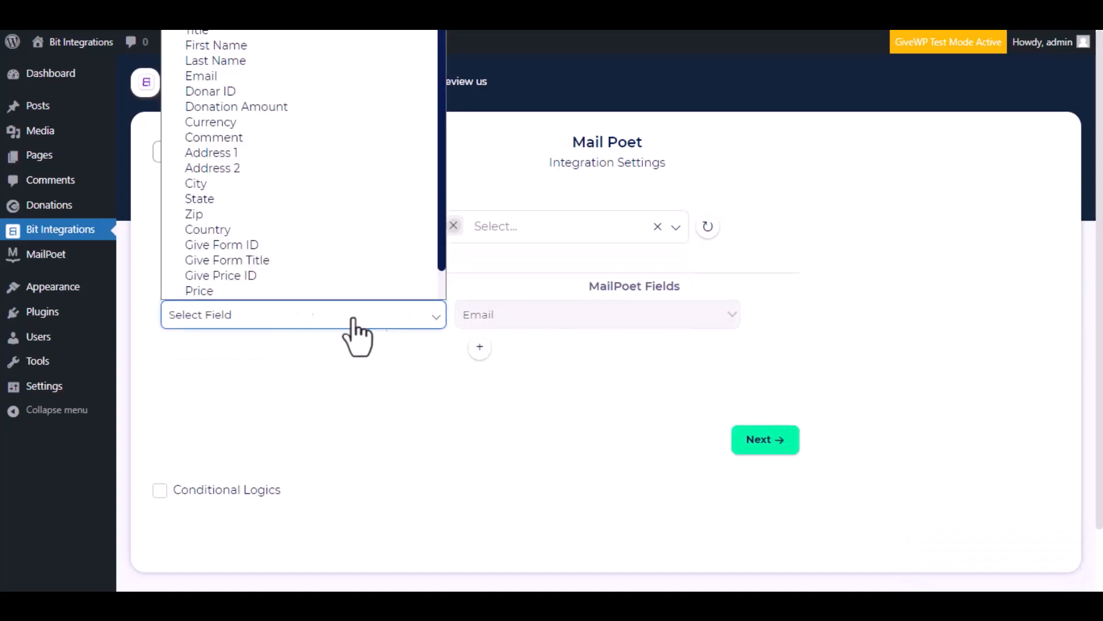
pyautogui.click(254, 75)
# Add mapping rows for First Name→First name and Last Name→Last name
pyautogui.click(480, 347)
pyautogui.click(523, 352)
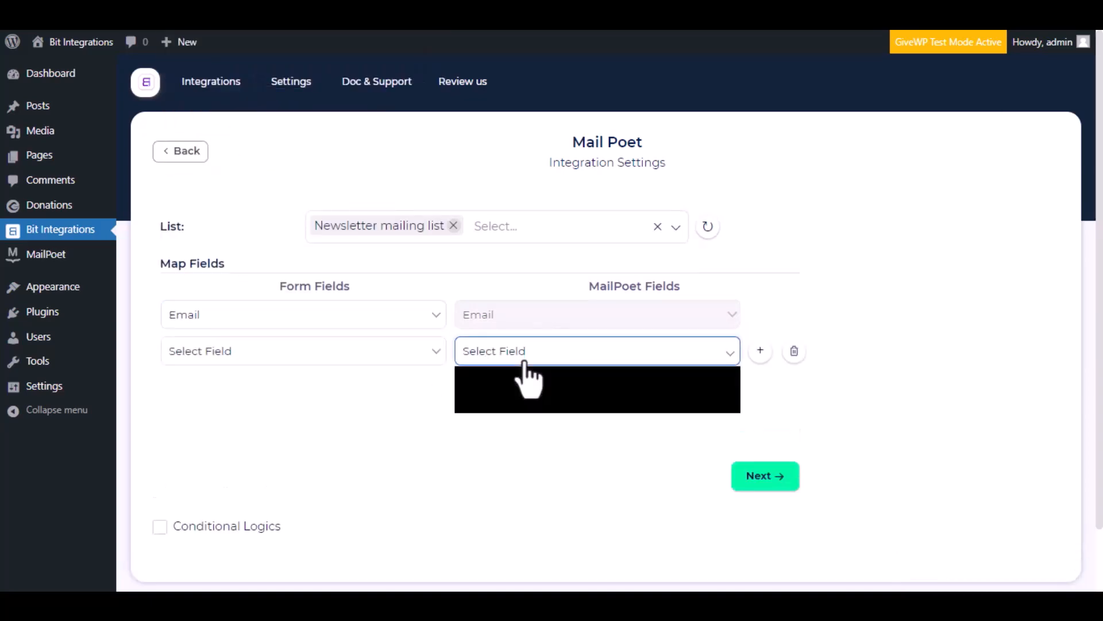
pyautogui.click(531, 388)
pyautogui.click(327, 361)
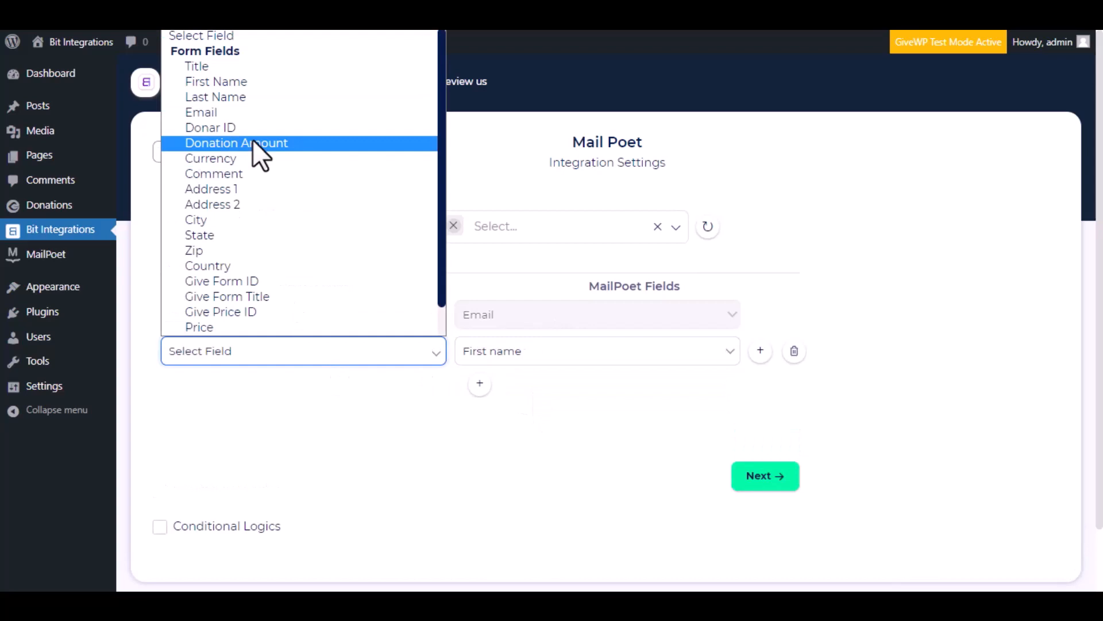
pyautogui.click(264, 82)
pyautogui.click(480, 383)
pyautogui.click(554, 400)
pyautogui.click(537, 439)
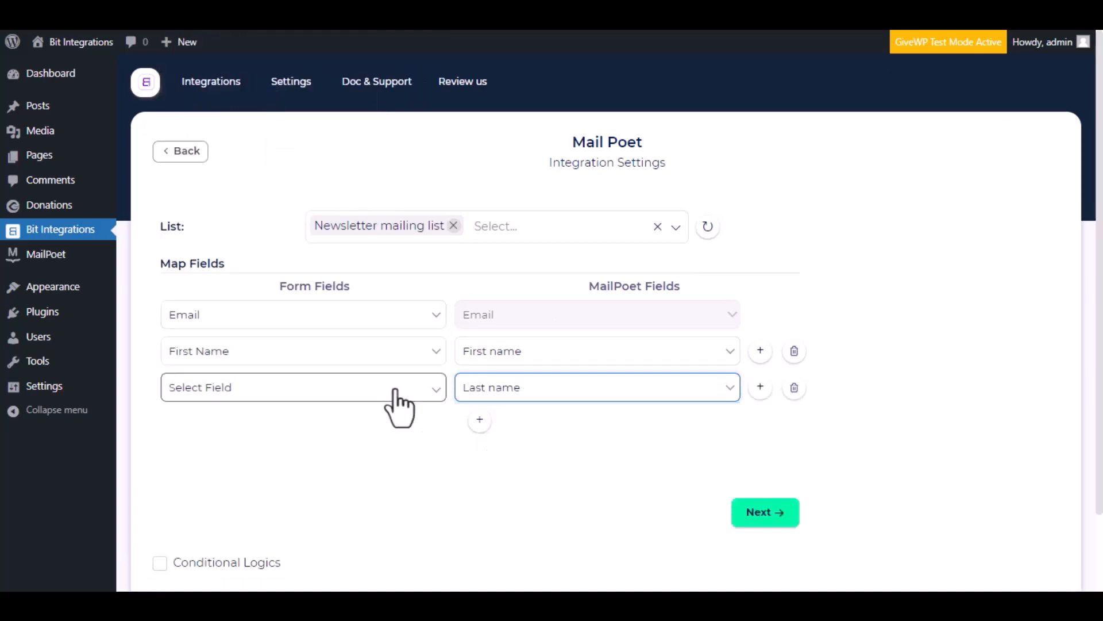
pyautogui.click(391, 388)
pyautogui.click(272, 134)
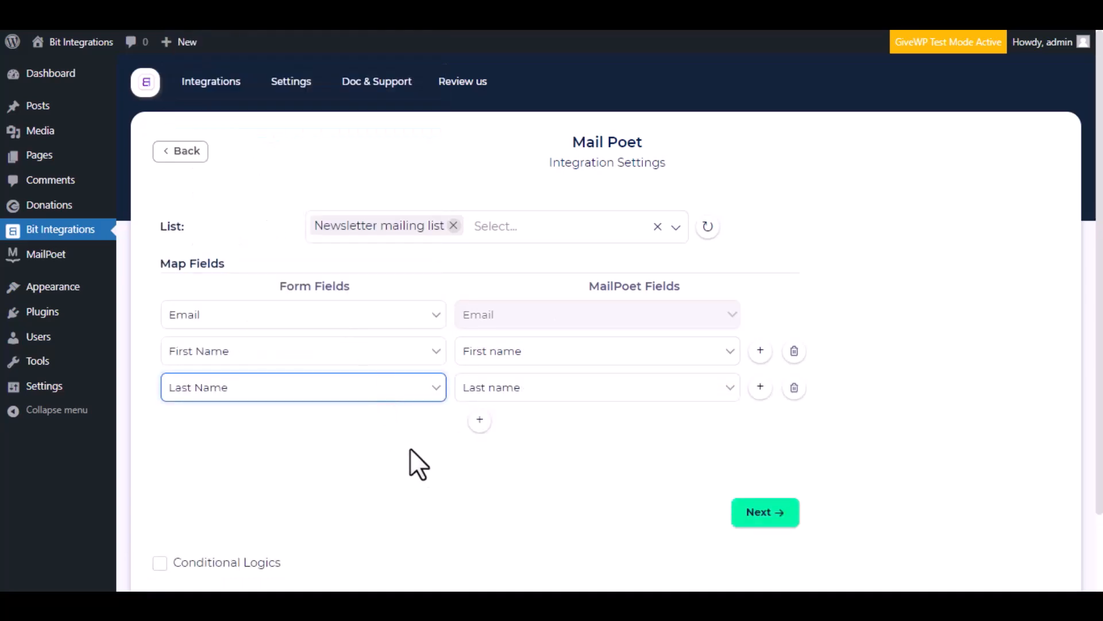
pyautogui.scroll(-2, 426, 448)
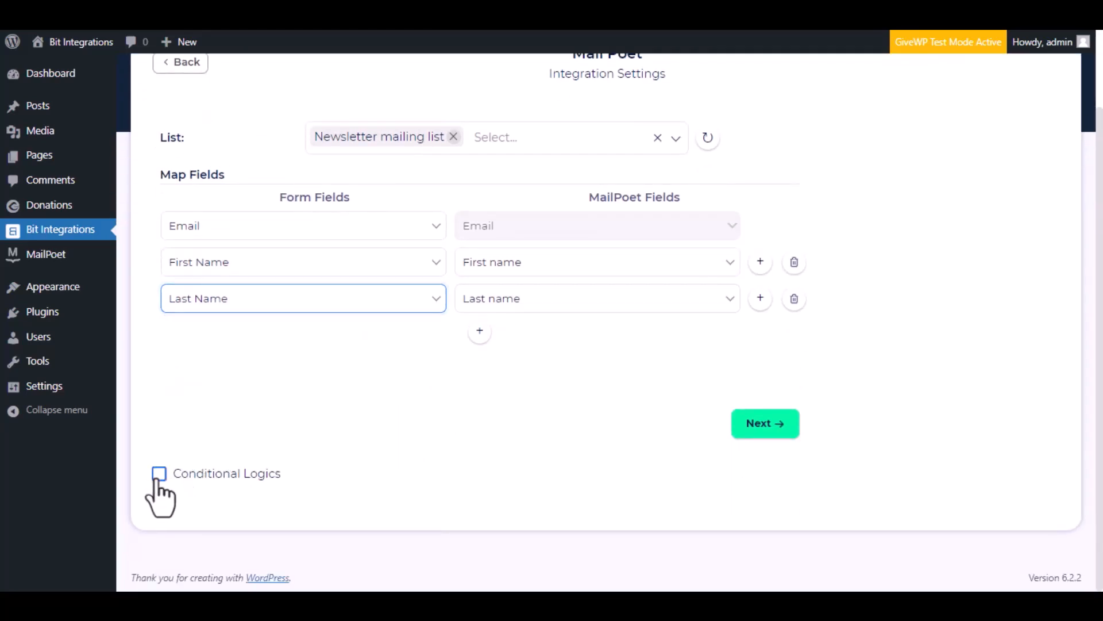
# Leave conditional logic off, then Finish & Save the Mail Poet integration
pyautogui.click(159, 473)
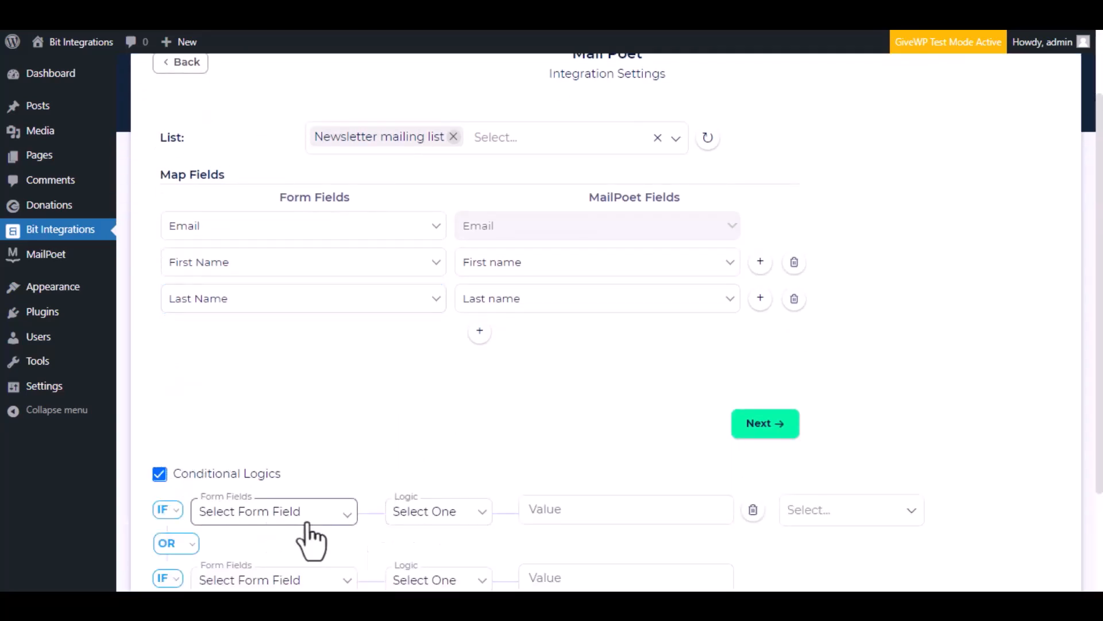
pyautogui.scroll(-3, 319, 535)
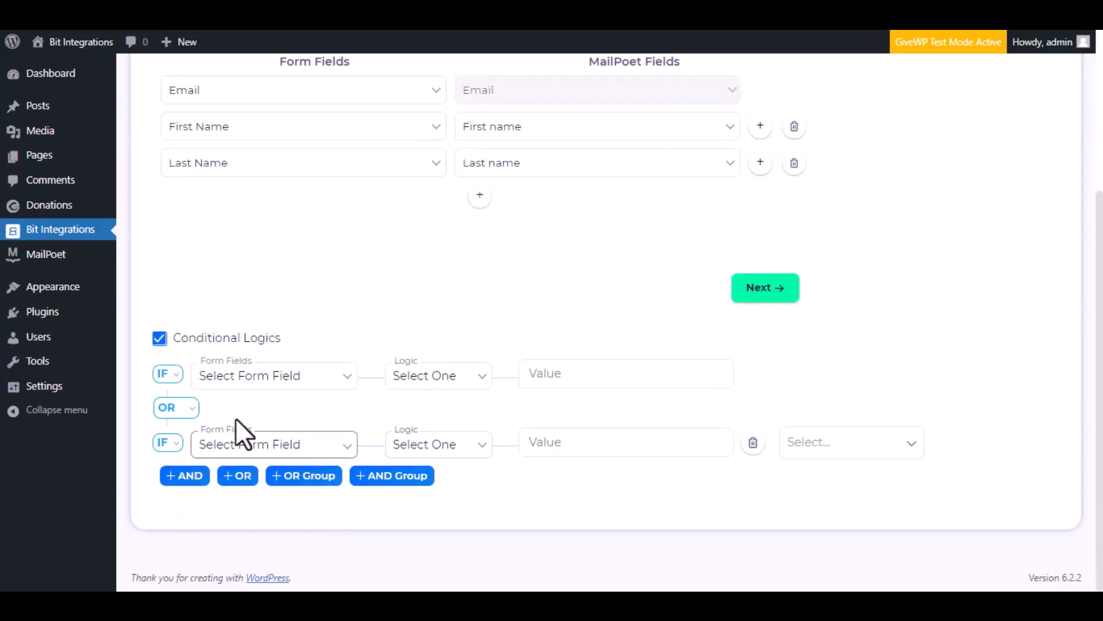
pyautogui.click(160, 339)
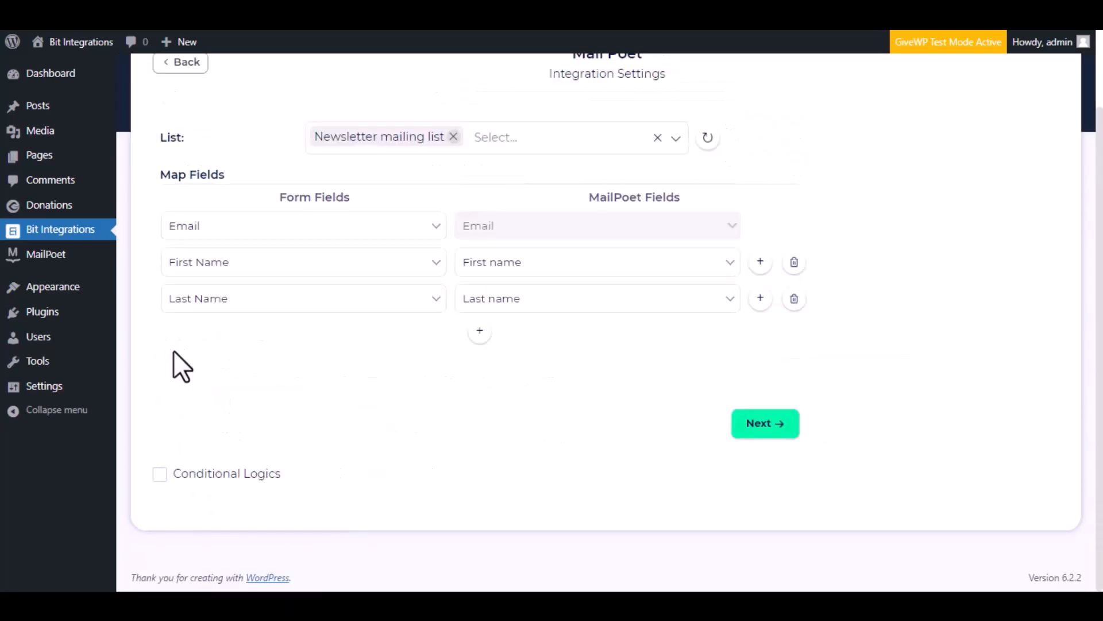
pyautogui.click(758, 434)
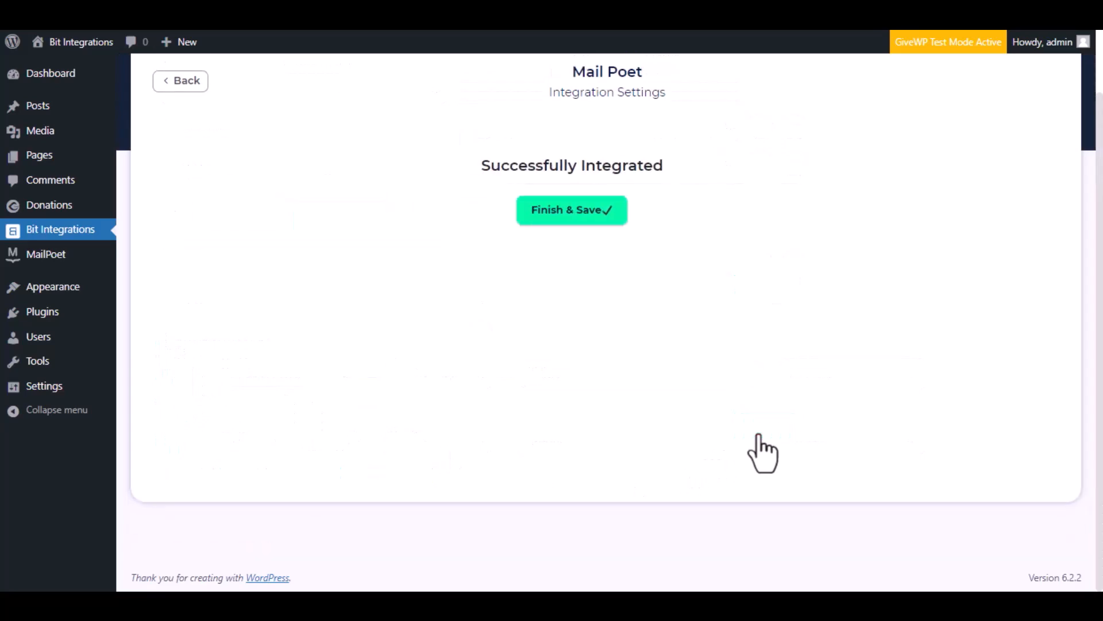
pyautogui.click(626, 218)
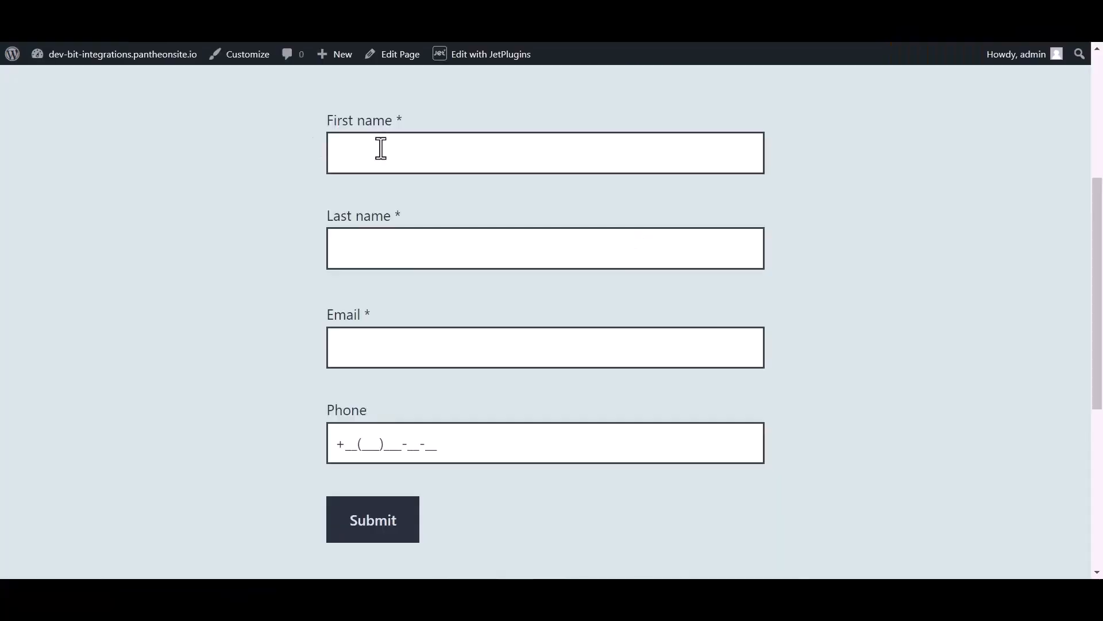
pyautogui.click(382, 148)
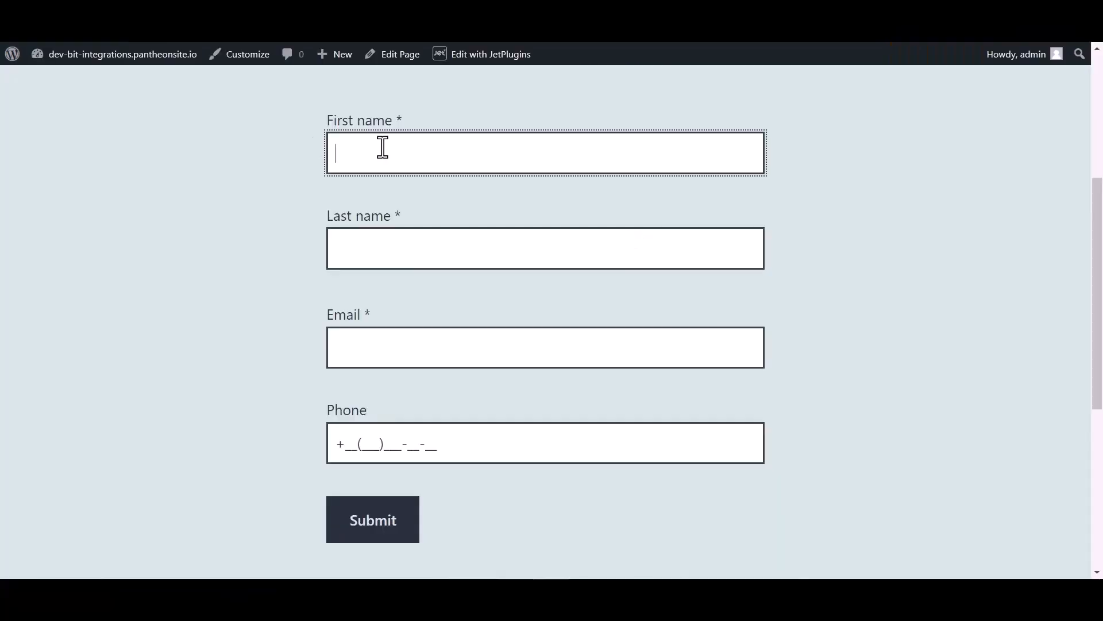
# Submit the contact form again with a test first name, last name, e-mail and phone number
pyautogui.write('Bit')
pyautogui.click(373, 250)
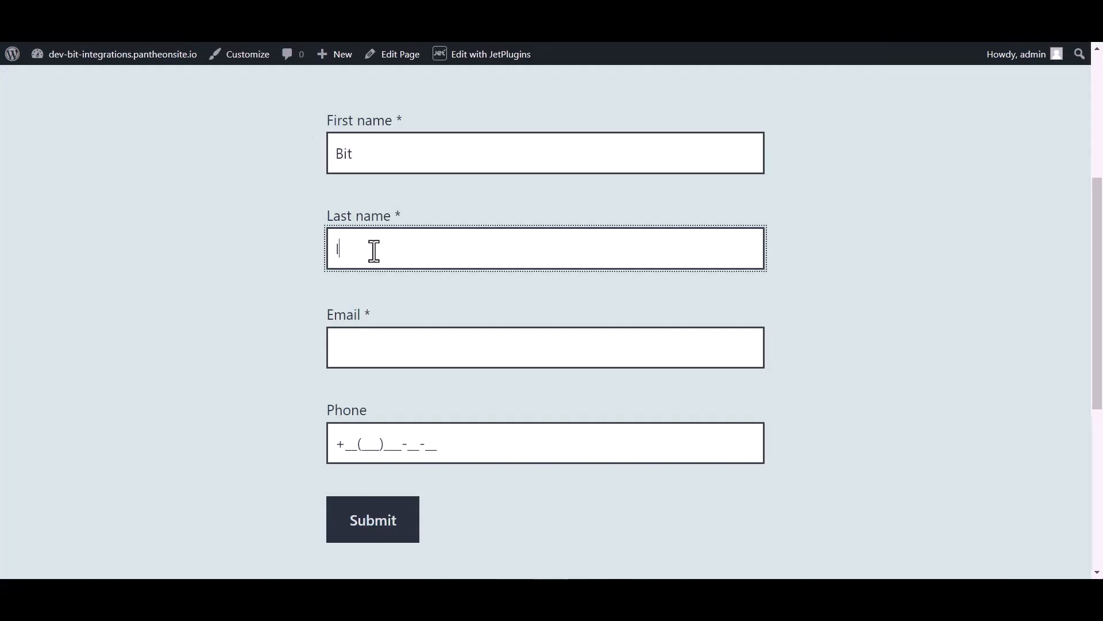
pyautogui.write('Integrations')
pyautogui.click(362, 356)
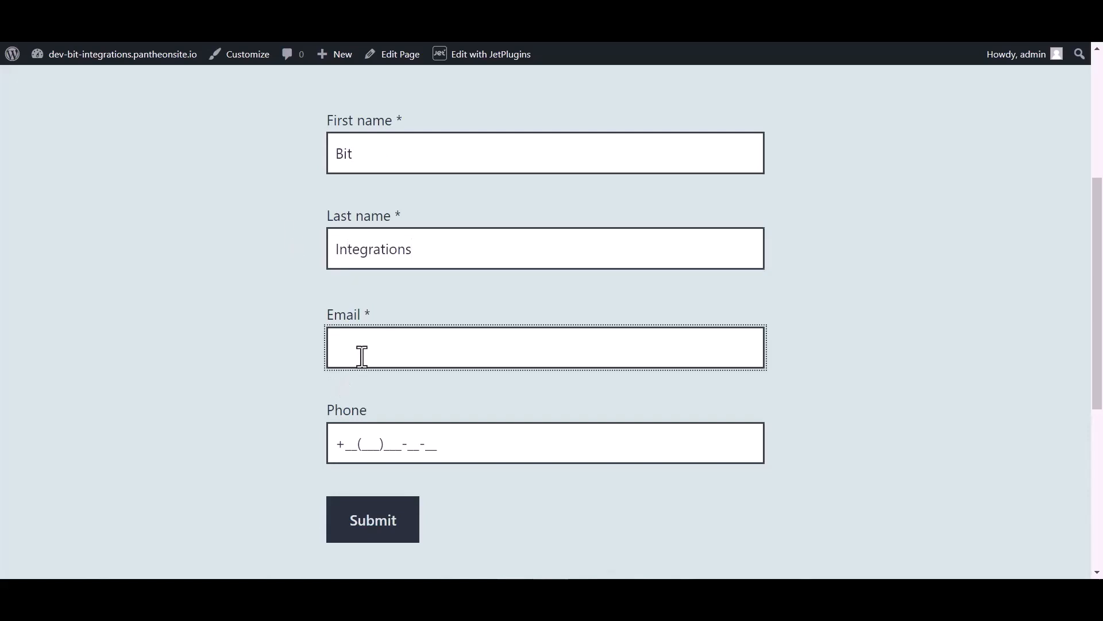
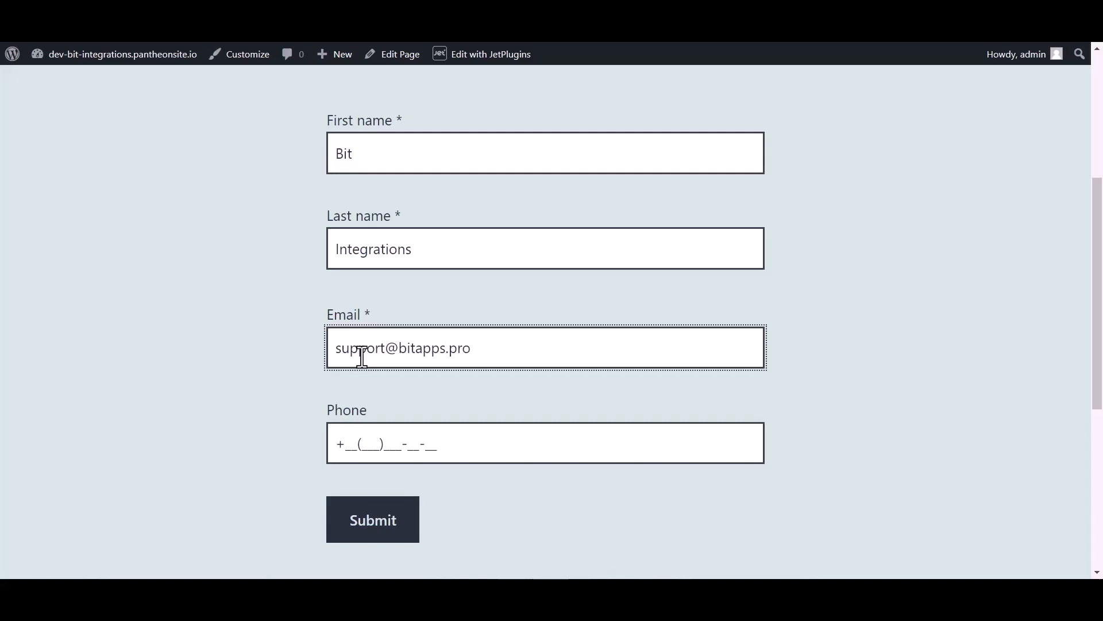
pyautogui.click(374, 437)
pyautogui.write('44(455)5')
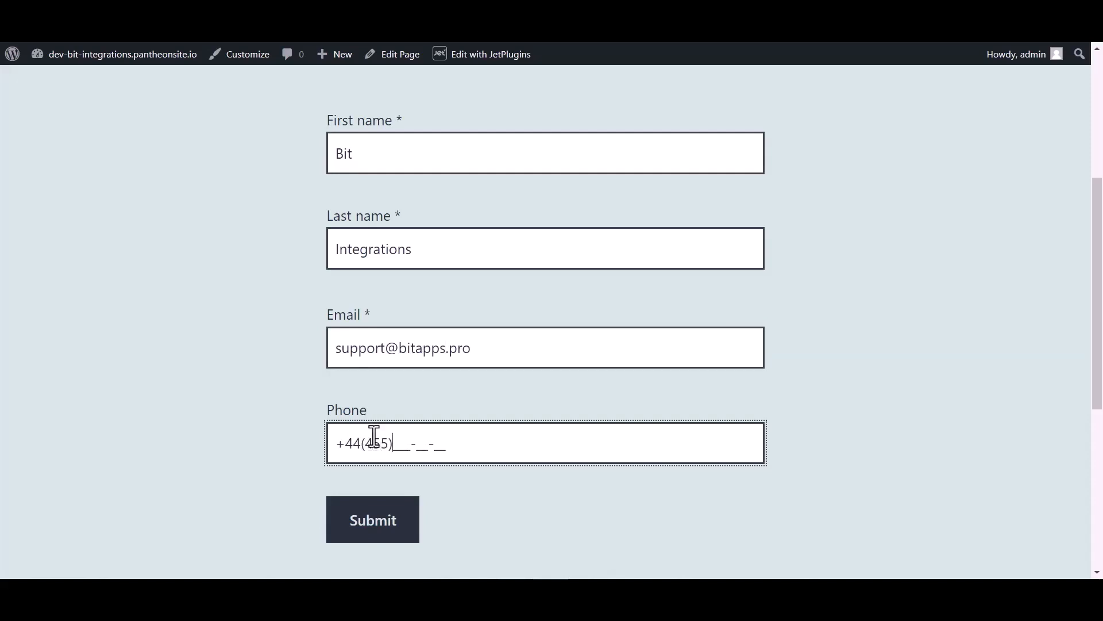
pyautogui.write('66-6')
pyautogui.click(350, 524)
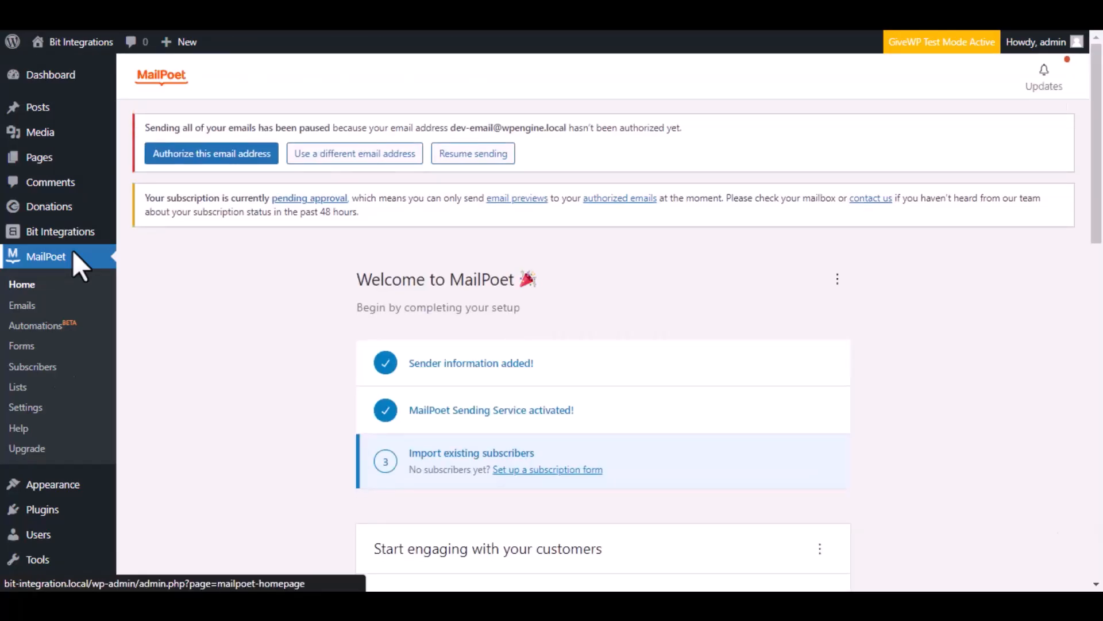
# Open MailPoet's Subscribers list from the WordPress sidebar
pyautogui.click(65, 383)
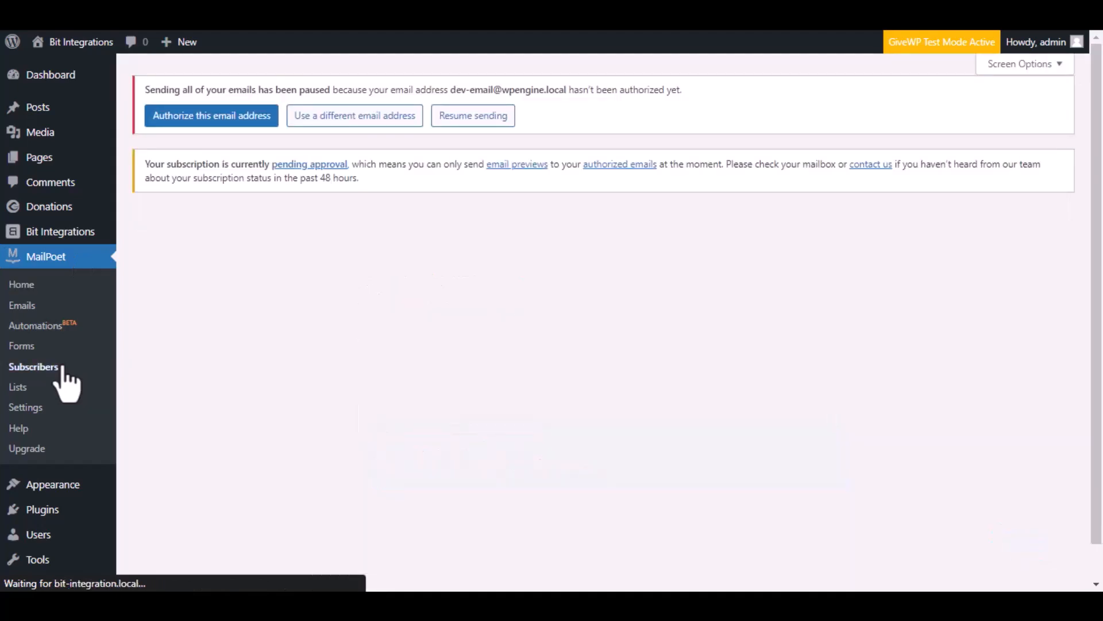